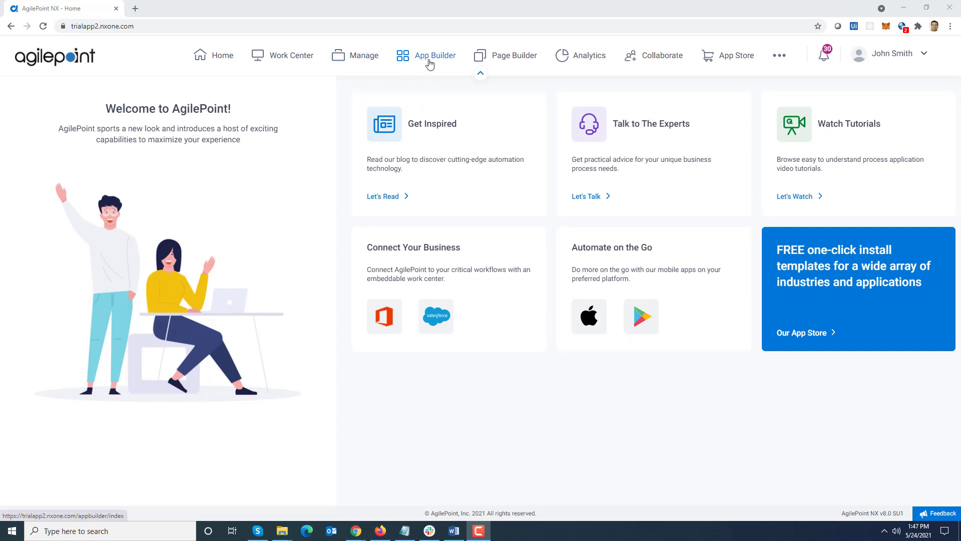
Open the 'Tax Controversy - MS Teams' process model from App Builder's Recent Items.
click(429, 59)
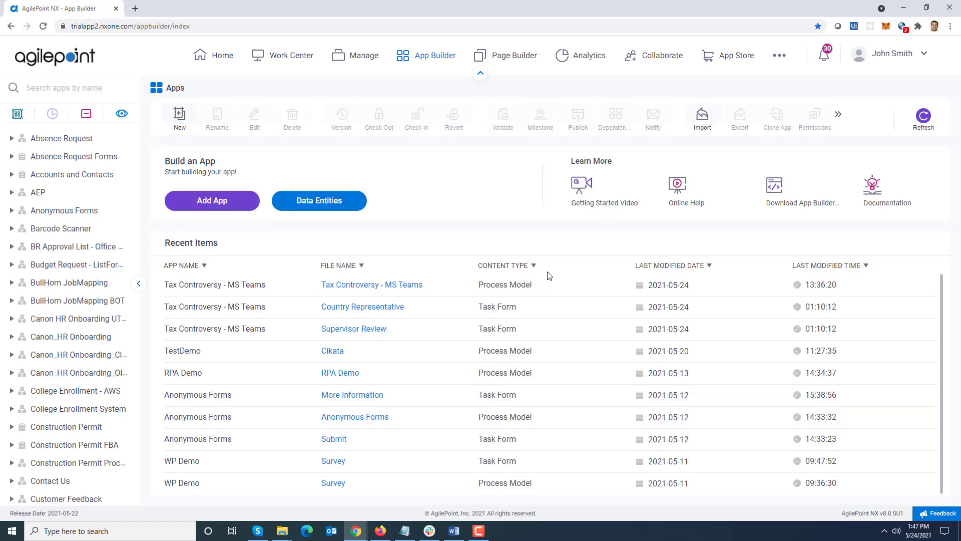
click(373, 285)
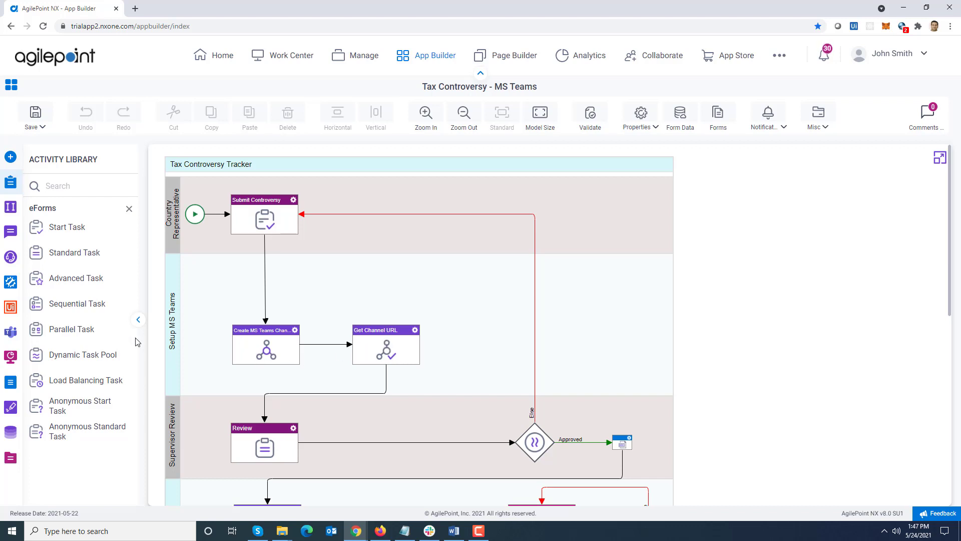
List the Microsoft Teams activities, such as Archive Teams, Create Channel and Schedule Meeting, in the library.
click(10, 332)
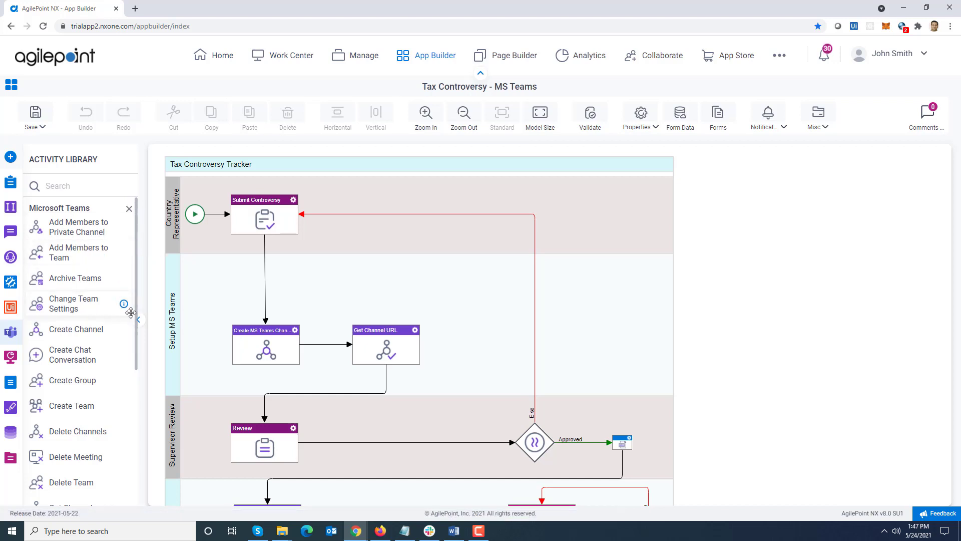
drag(136, 321, 142, 480)
scroll(80, 248, up, 5)
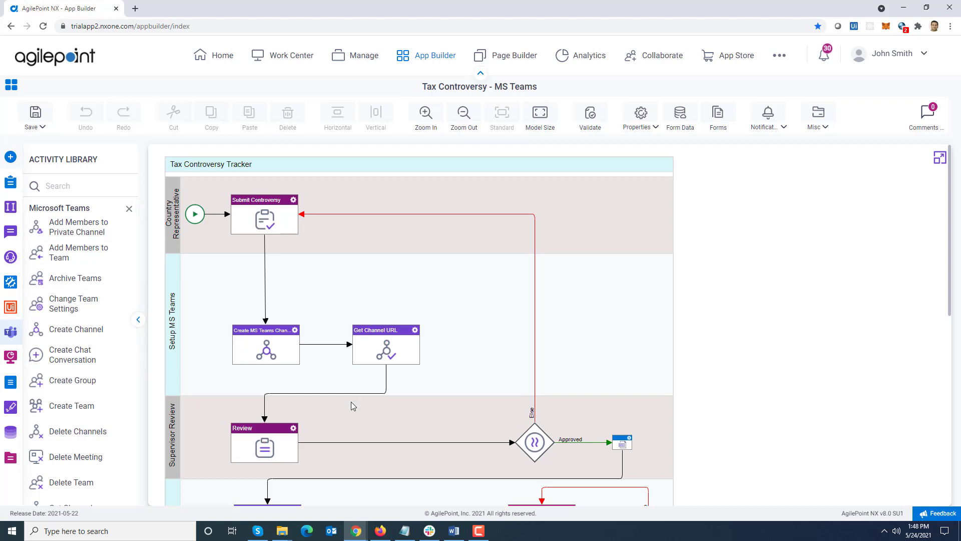
Check the Review task's Microsoft Teams settings and Tax Audit Approval Notification template, leaving them unchanged.
double_click(283, 443)
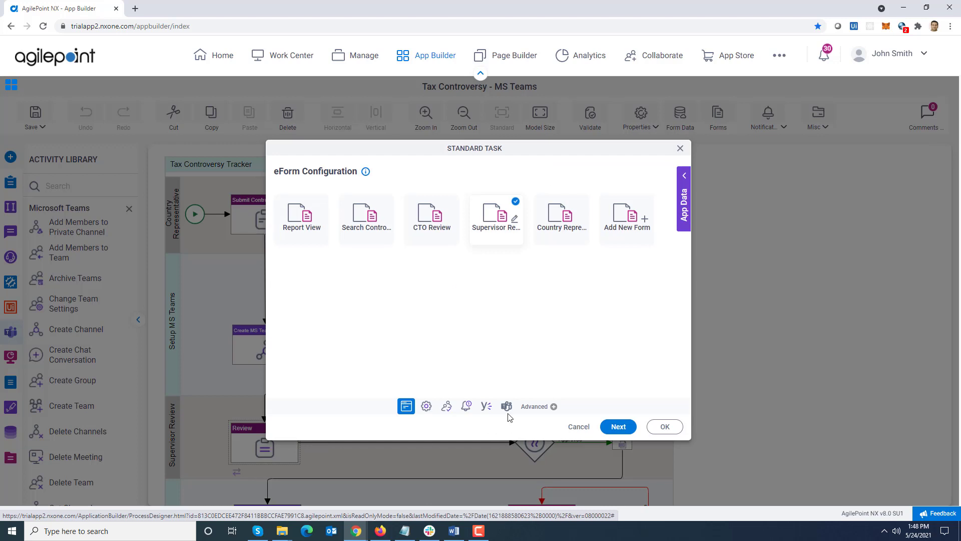
click(507, 407)
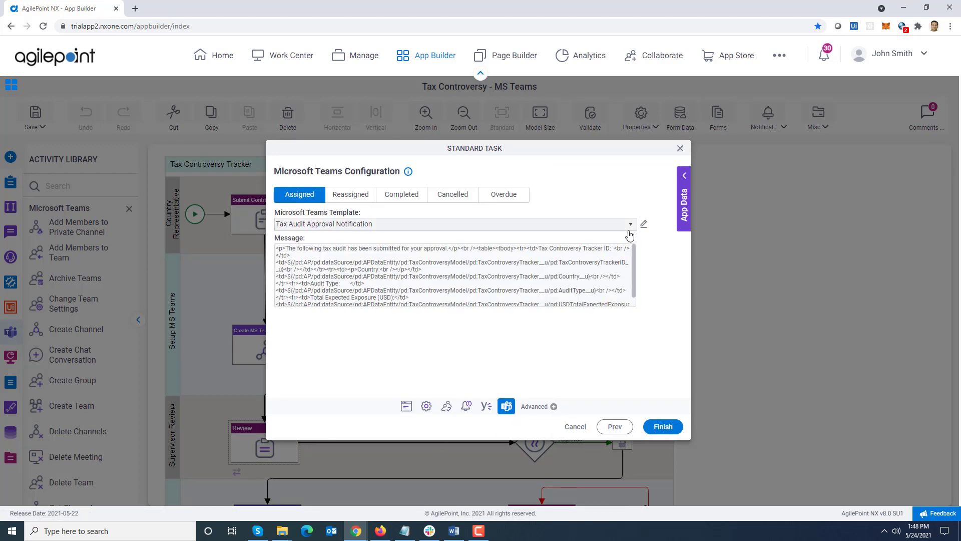
click(644, 224)
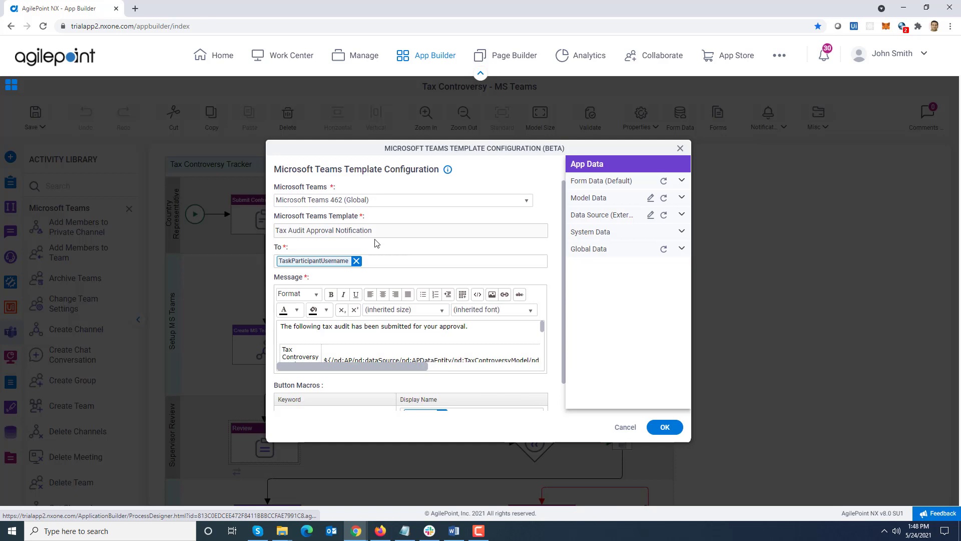
click(623, 427)
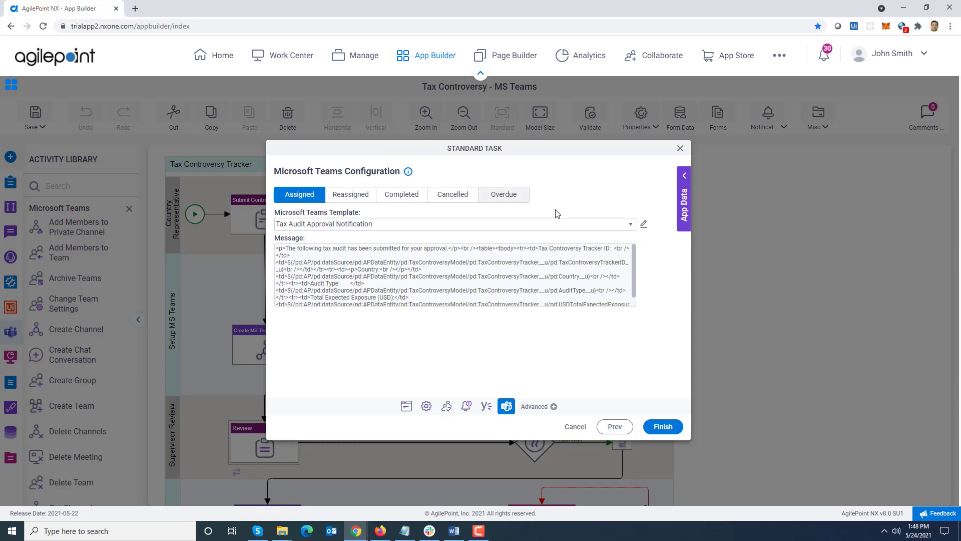
Reopen the Tax Audit Approval Notification template, addressed to TaskParticipantUsername, for editing.
click(644, 226)
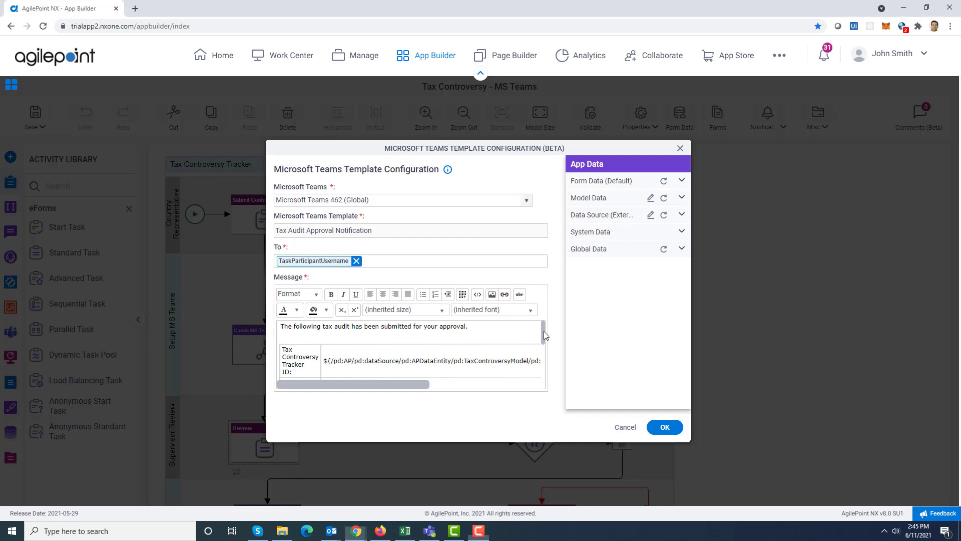
Finish the message with $MSTeamsProcessViewerLink(View Process) after the $MSTeamsTaskLink(Open Task) macro.
mouse_move(545, 336)
mouse_down()
mouse_move(546, 348)
mouse_move(544, 334)
mouse_up()
drag(544, 333, 542, 378)
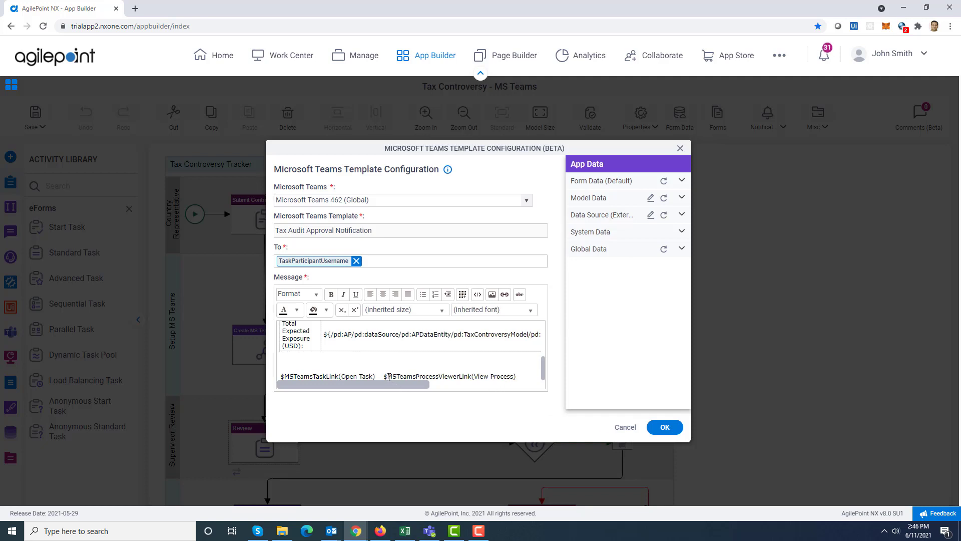
text())
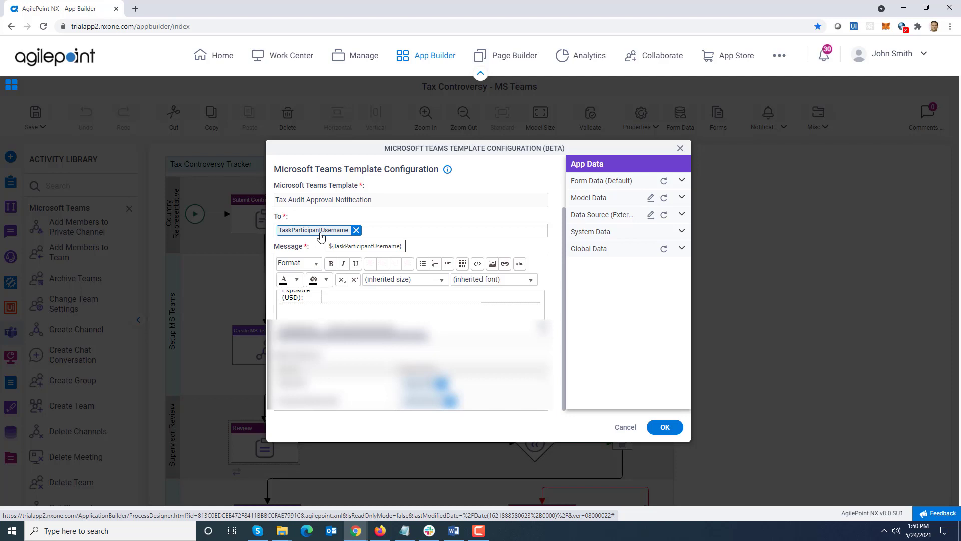
Close the task dialogs and show Access Control > Users in a new Manage tab.
click(680, 149)
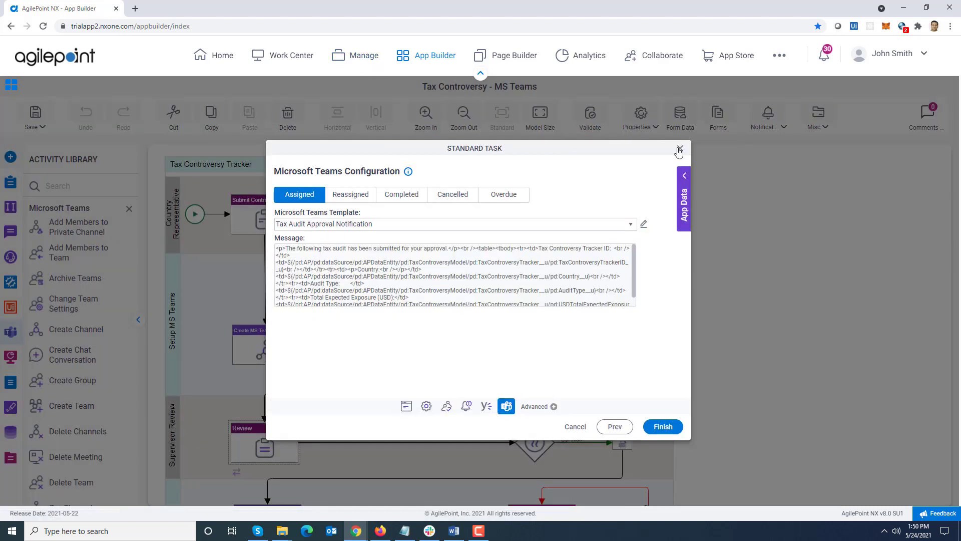
click(680, 149)
right_click(367, 59)
click(393, 64)
click(176, 6)
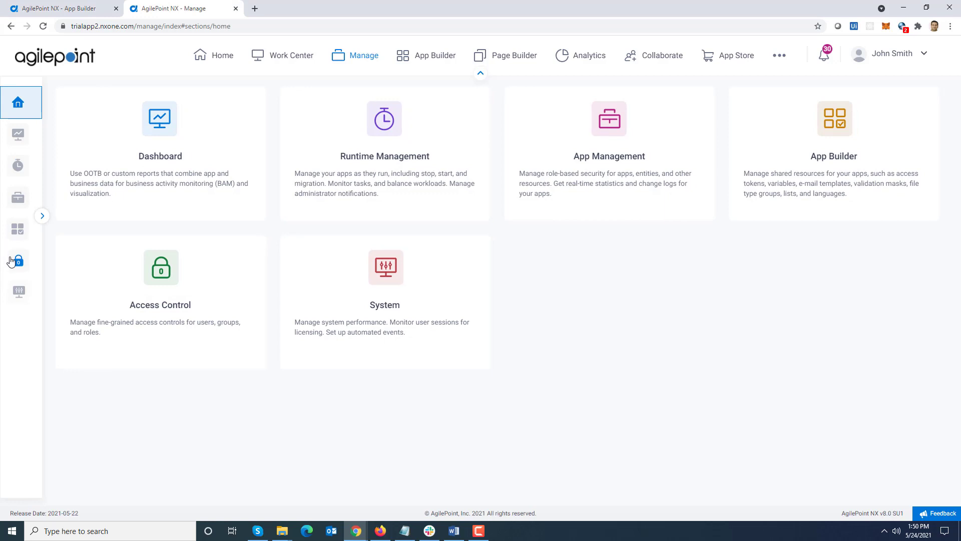
mouse_move(11, 260)
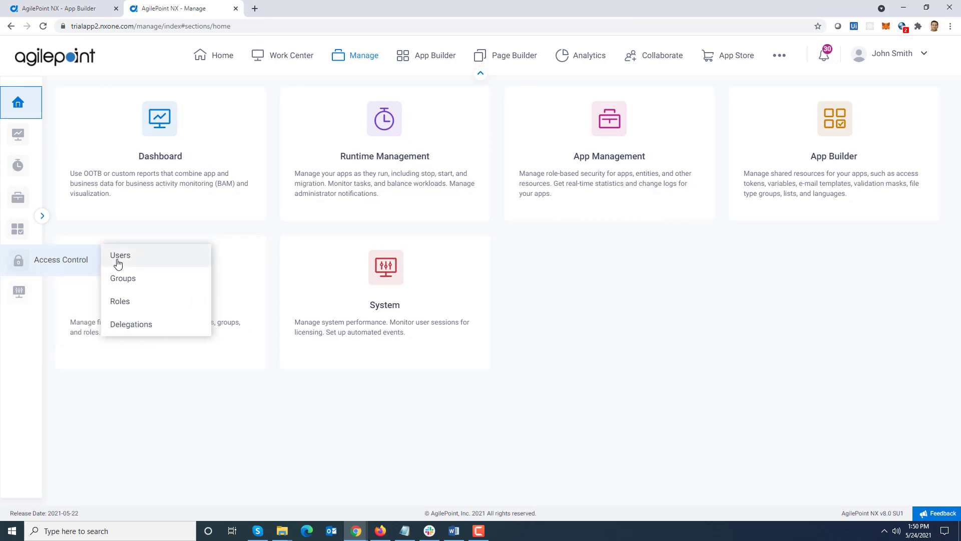
click(161, 256)
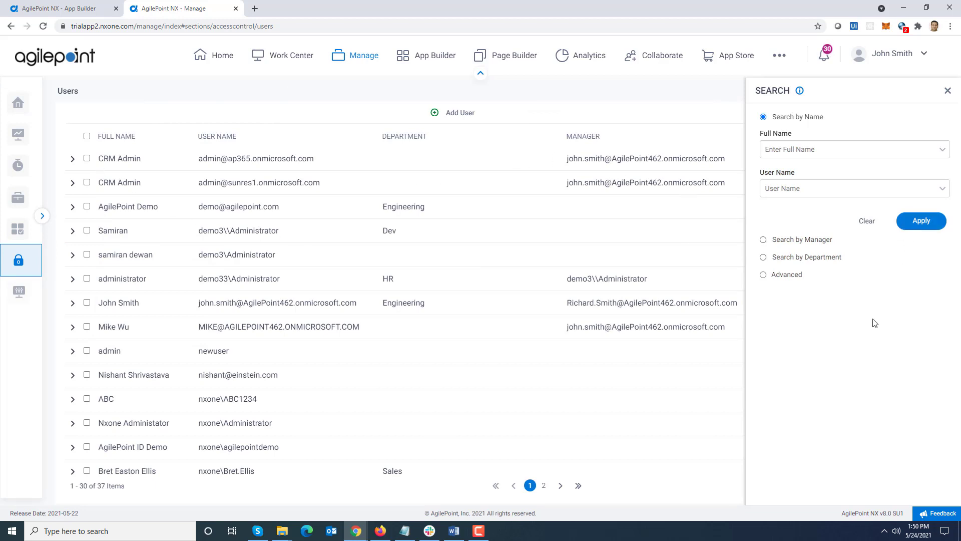
Open the demo user's Edit Profile, showing the linked Microsoft Teams account.
click(73, 304)
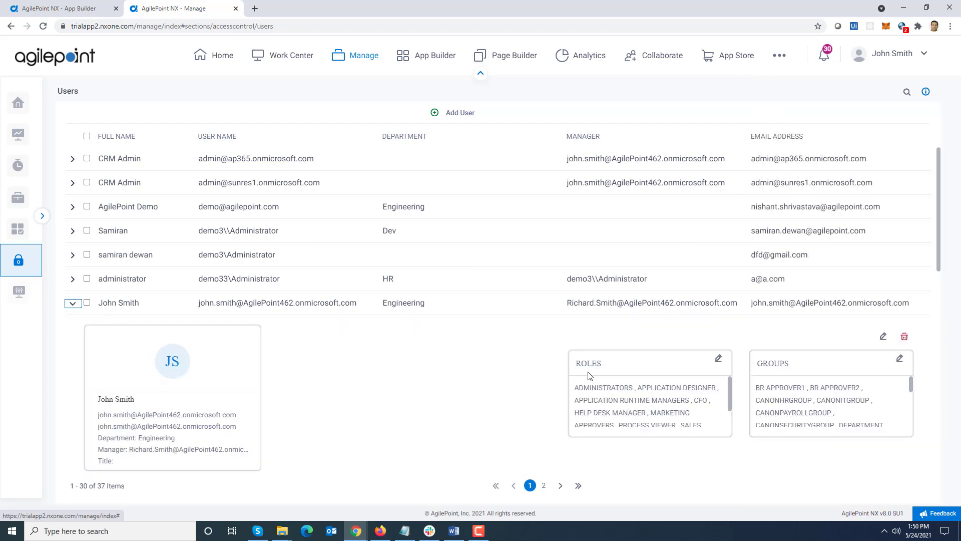
click(884, 338)
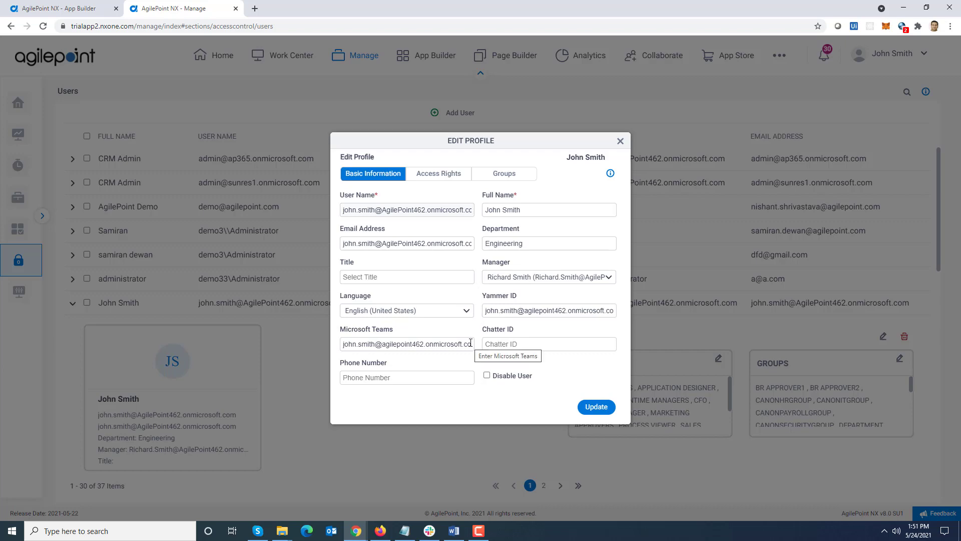
Close the profile editor, return to the process model, and reopen then close the Review task settings.
click(621, 142)
click(65, 8)
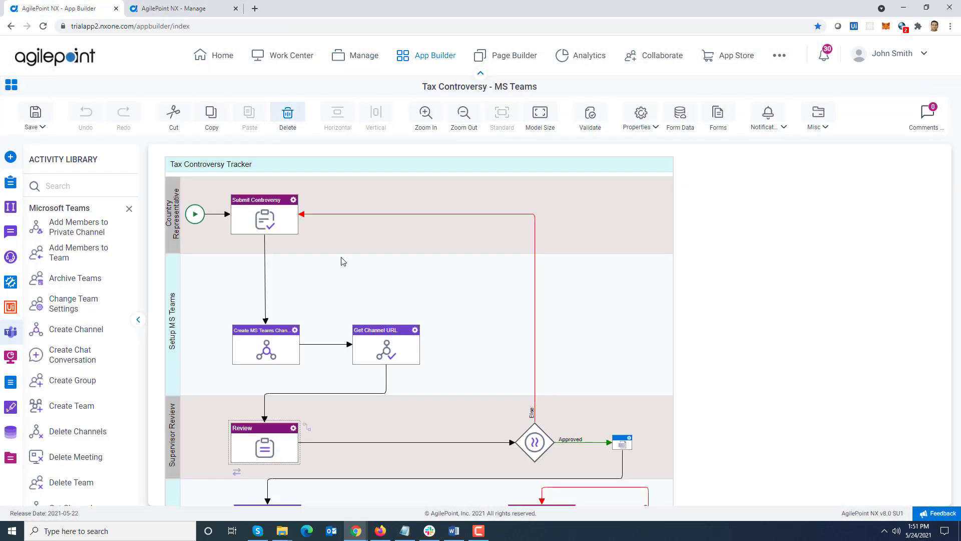
double_click(280, 434)
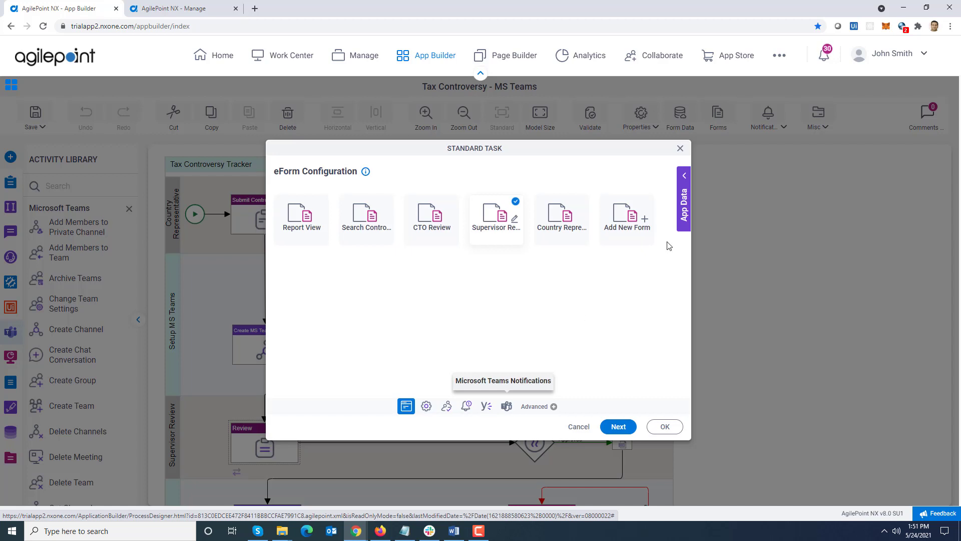
click(680, 150)
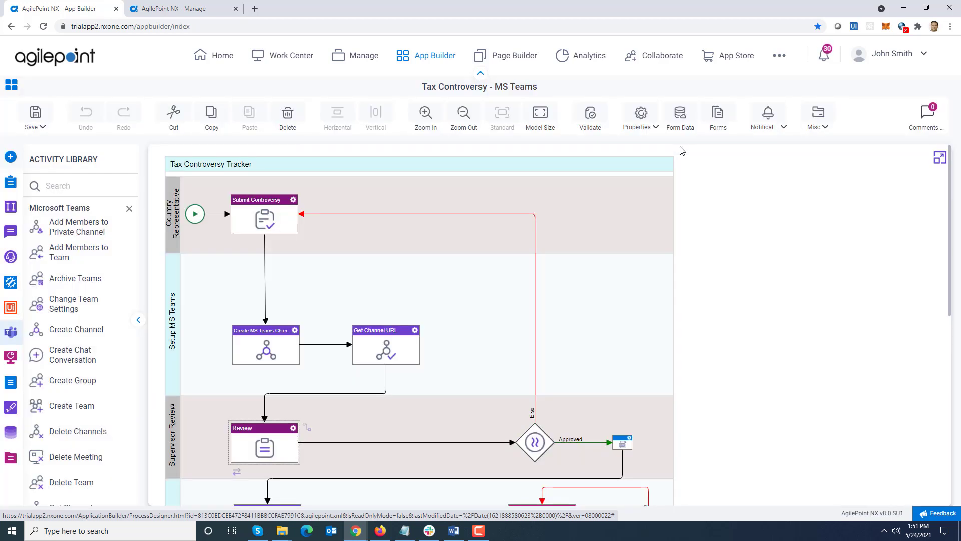
Start a new Tax Controversy request from the Work Center.
click(287, 59)
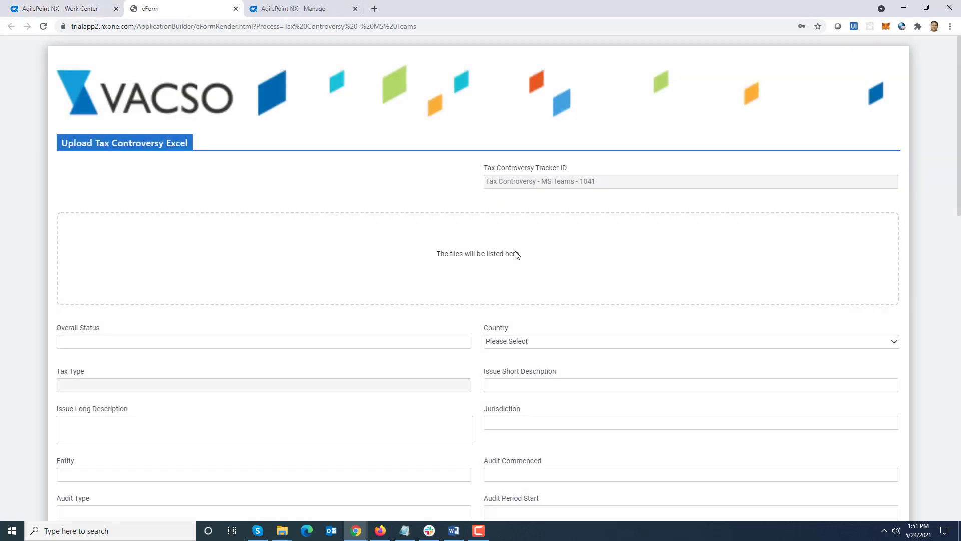
scroll(957, 196, down, 8)
scroll(951, 181, down, 5)
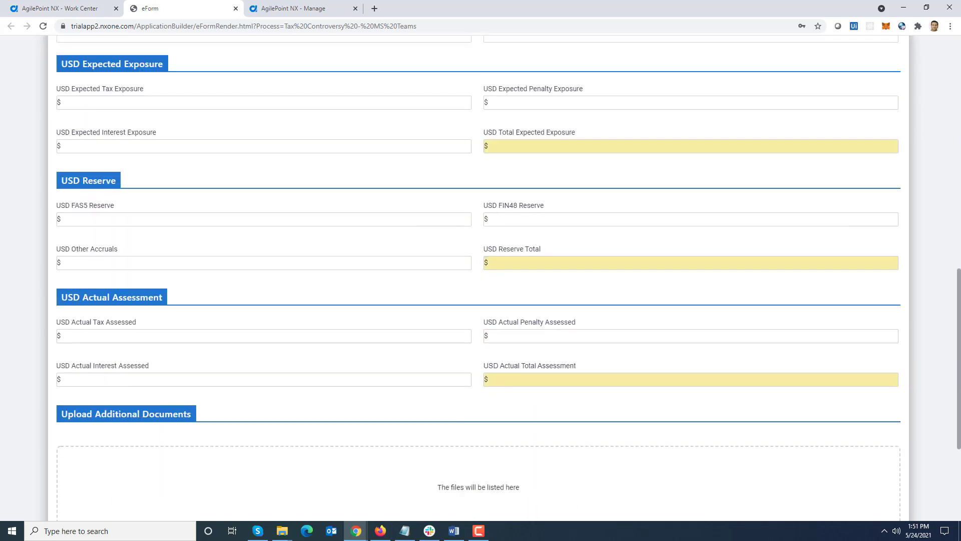
scroll(952, 175, up, 15)
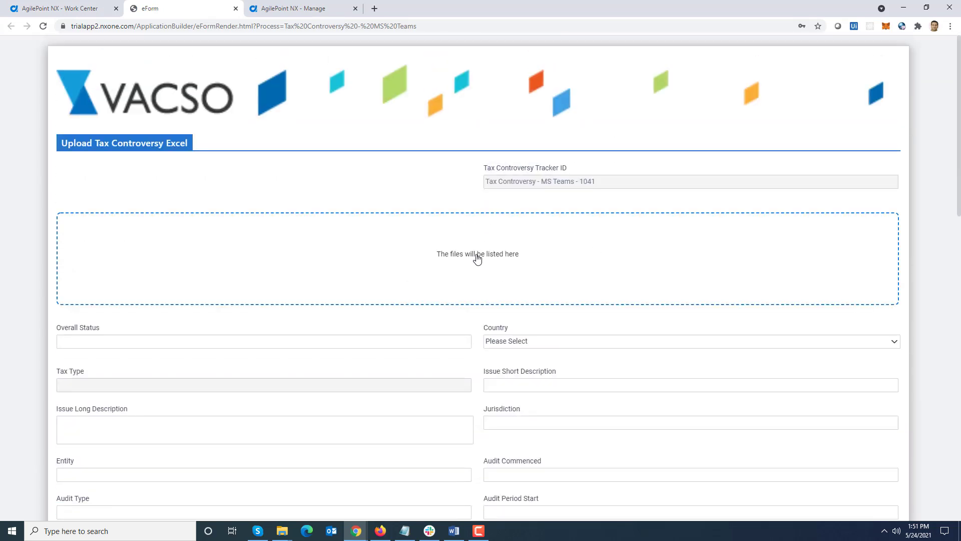
Fill the form from Tax_Form_Fields - Copy.xlsx, e.g. Country United States (US), $30,000.00 assessment.
click(477, 259)
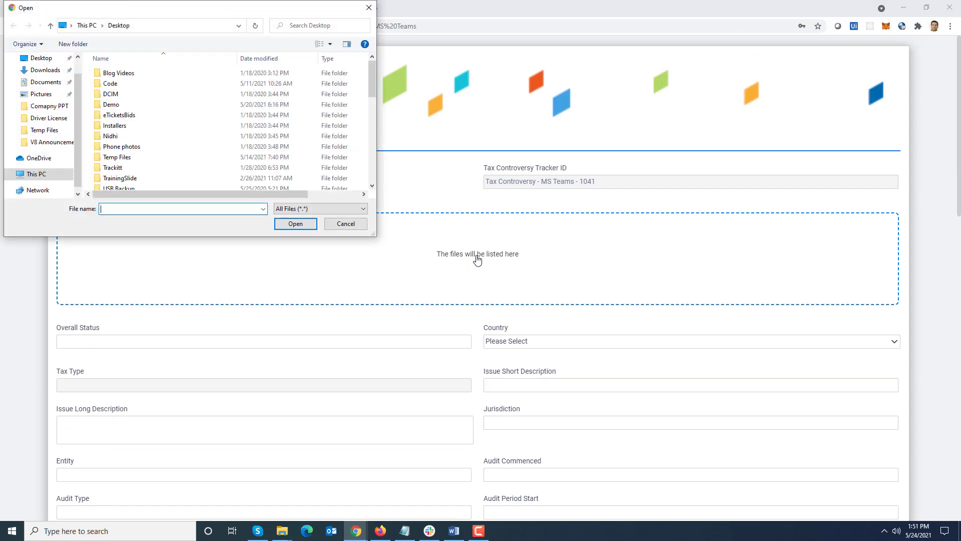
drag(370, 85, 368, 170)
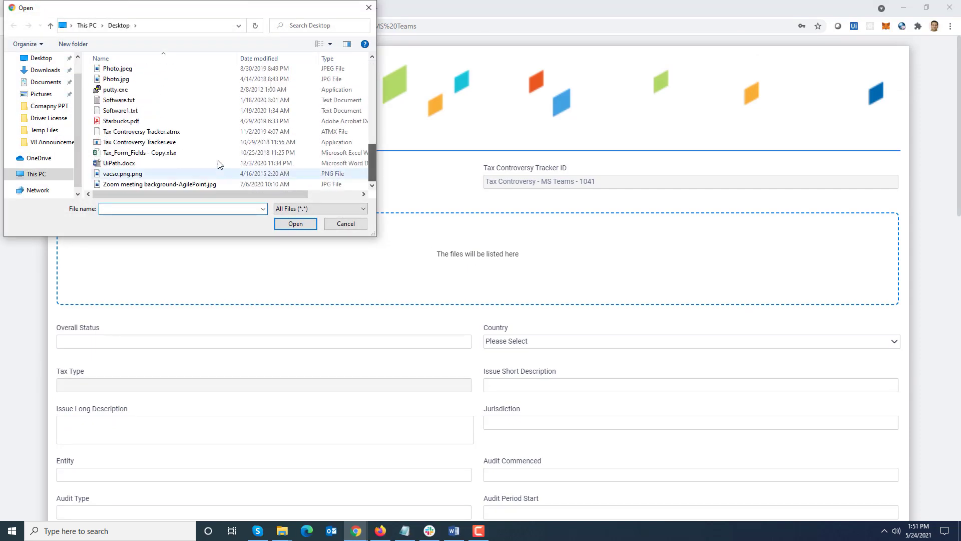
double_click(150, 156)
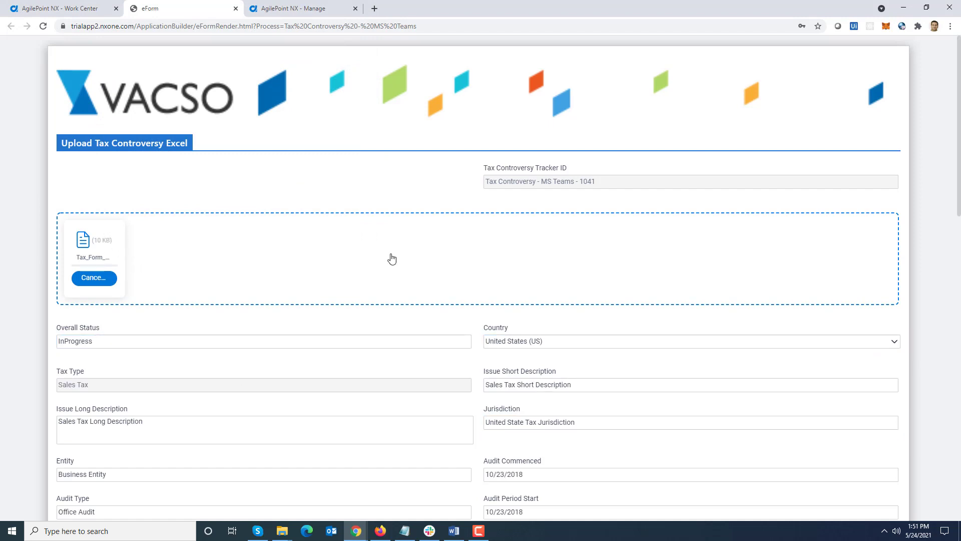
drag(957, 179, 957, 485)
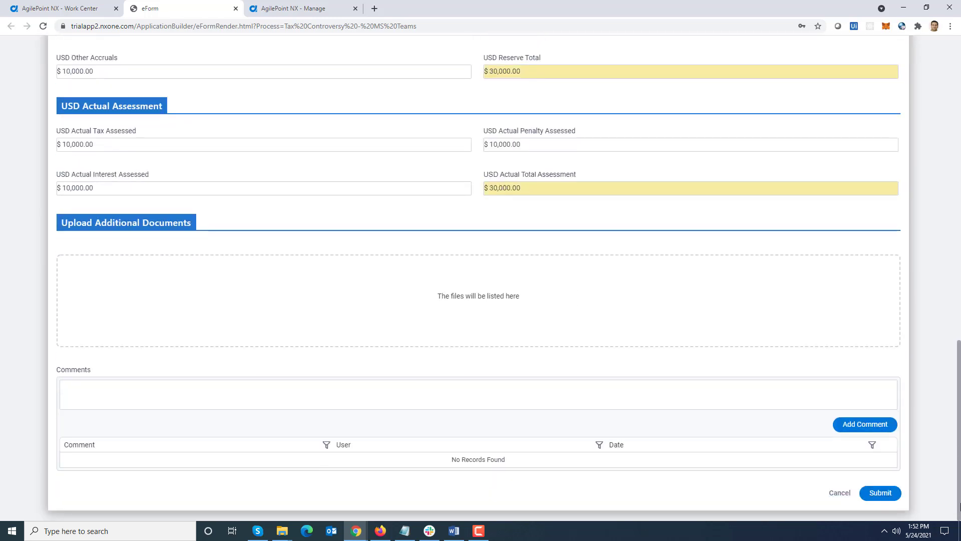
Submit the tax controversy request and view the assigned tasks under Inbox > Tasks.
click(880, 493)
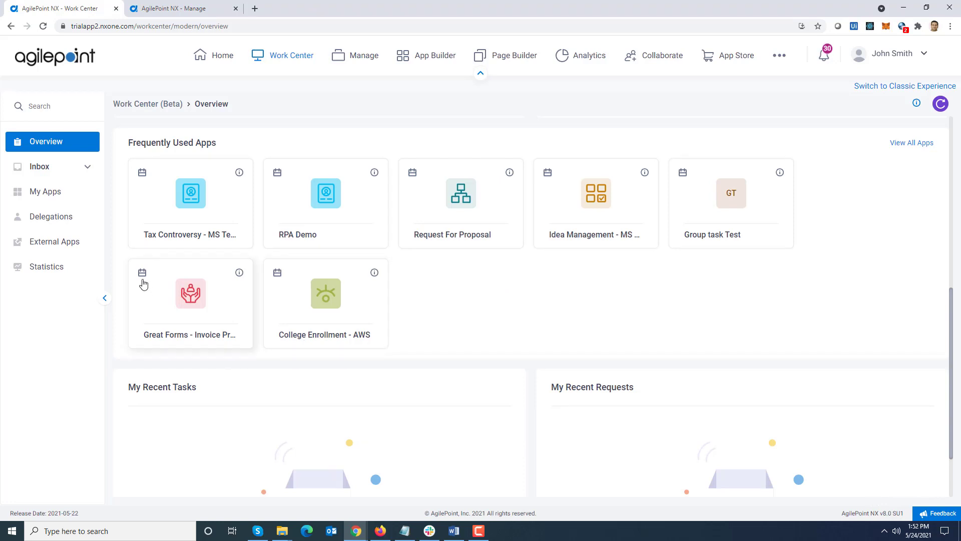
click(81, 169)
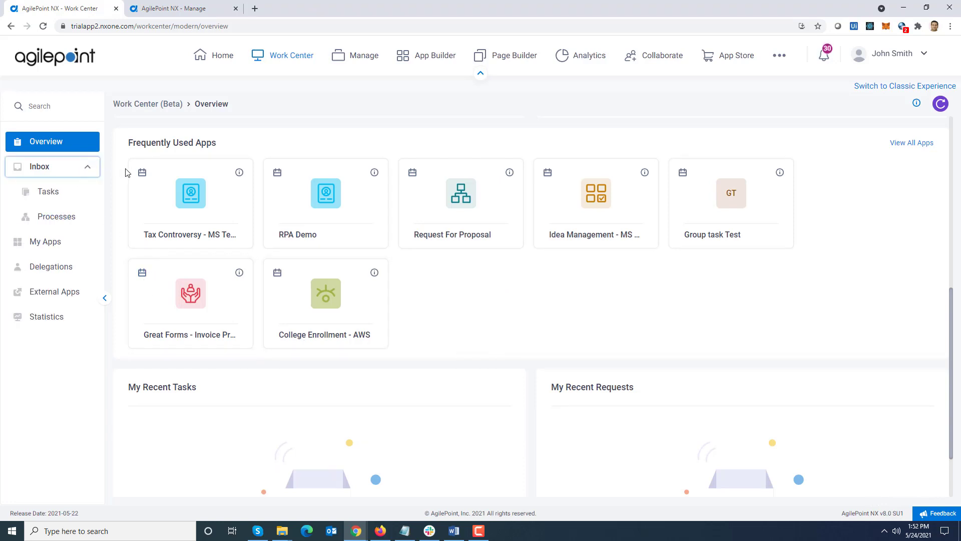
click(49, 192)
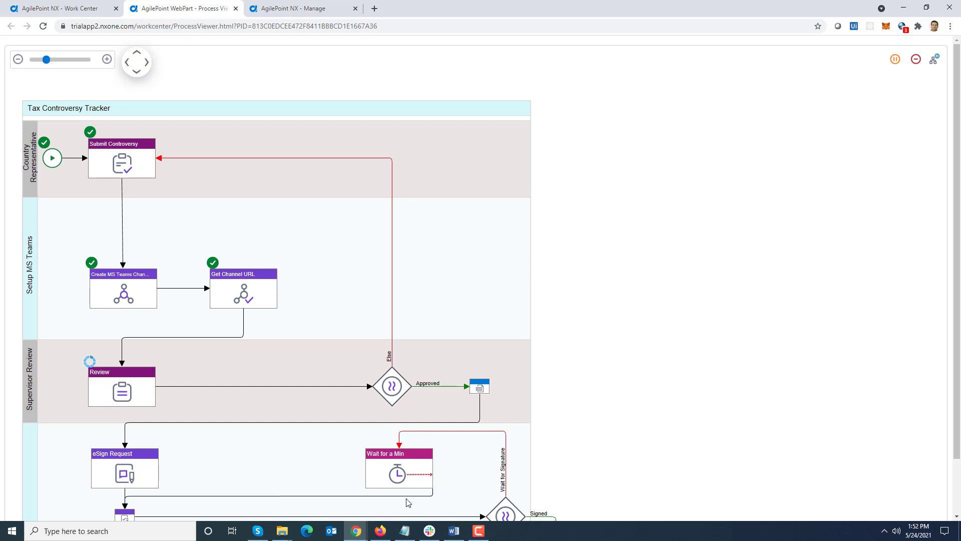
Switch to Microsoft Teams and open the chat with the Tax Controversy - MS Teams - 1041 approval card.
click(381, 532)
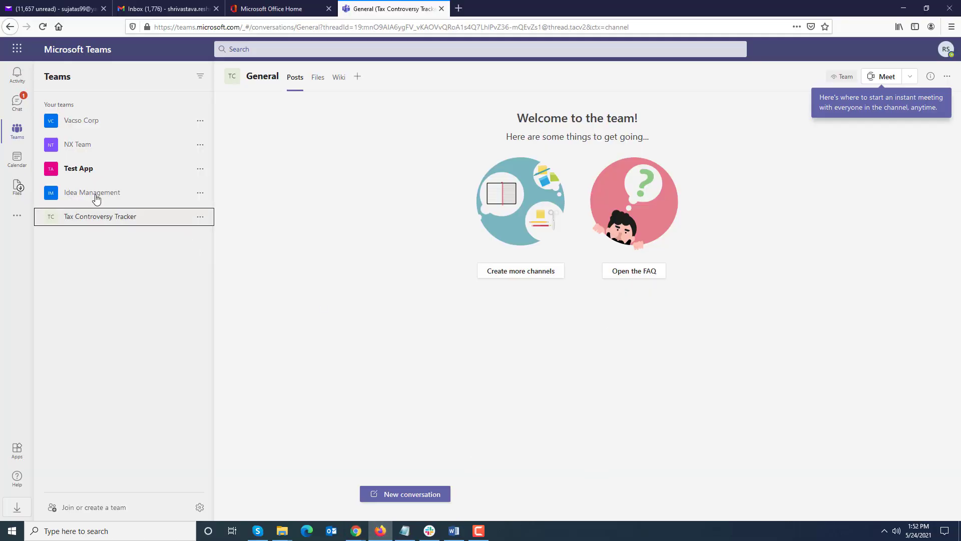
click(16, 104)
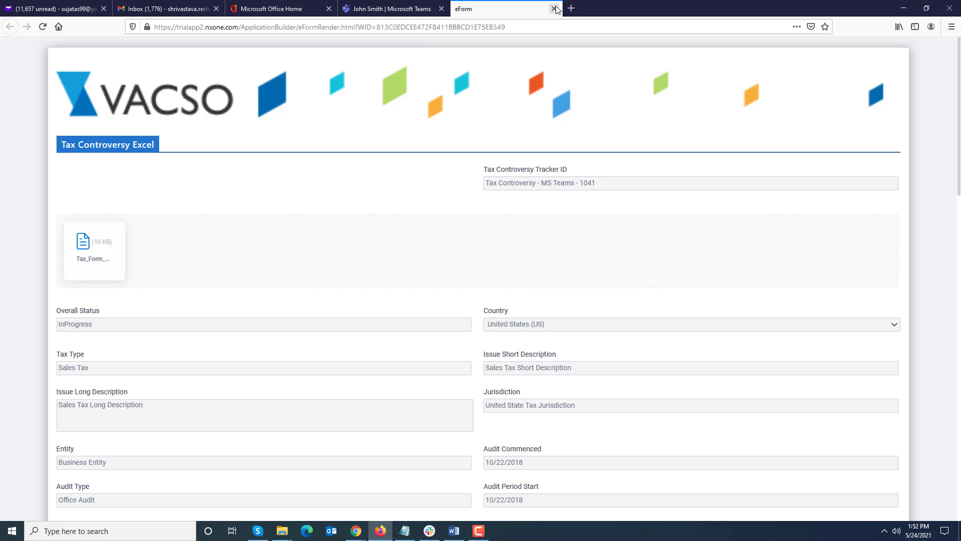
Close the AgilePoint NX process view for 1041 and return to the Teams approval chat.
drag(958, 110, 515, 9)
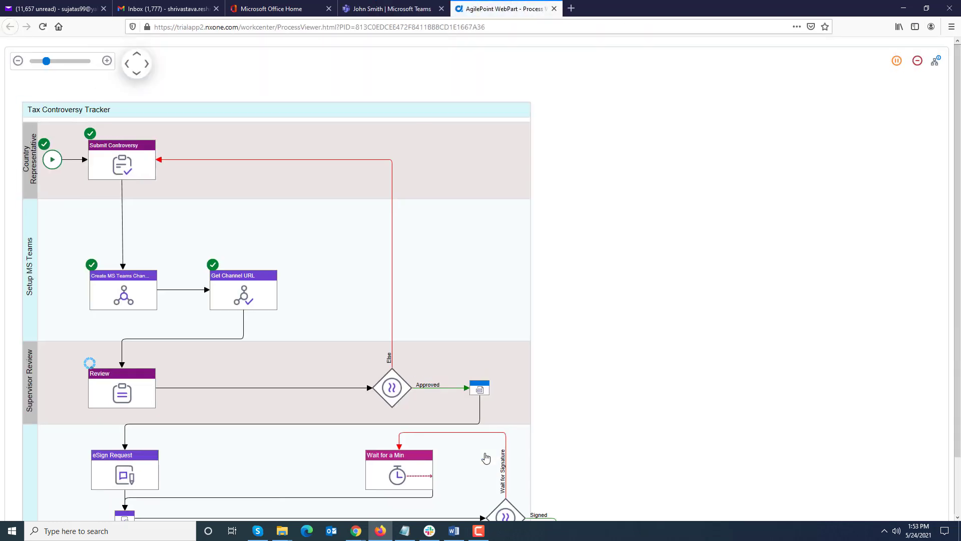
click(554, 9)
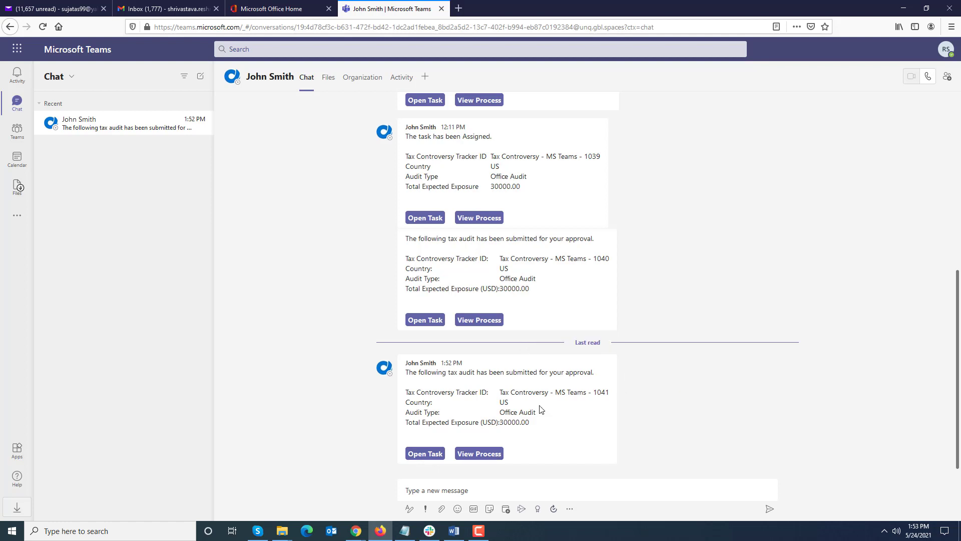
click(17, 131)
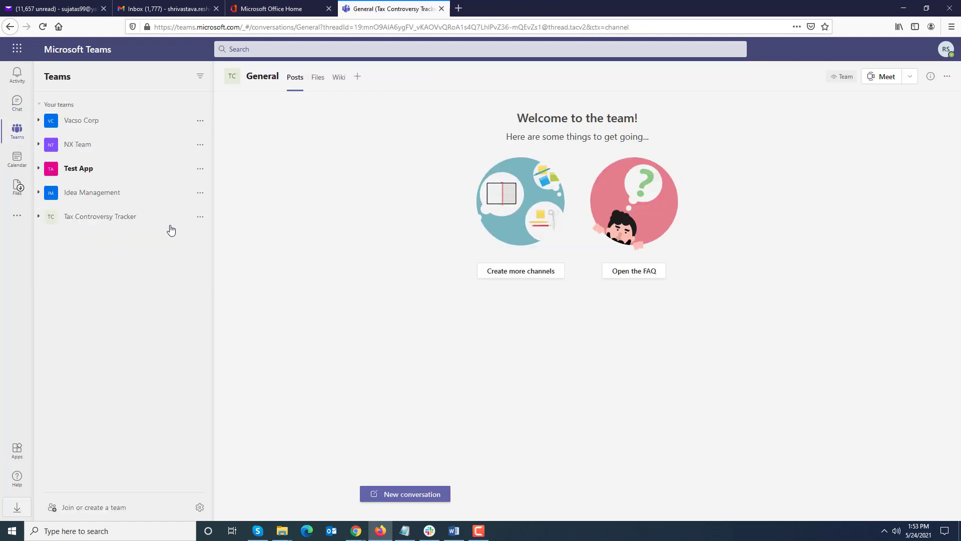
click(38, 216)
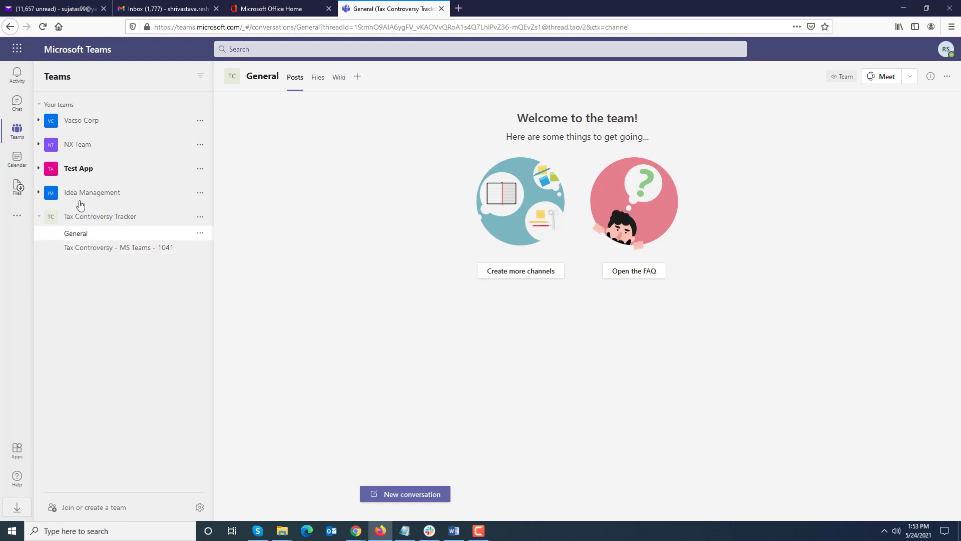
click(17, 102)
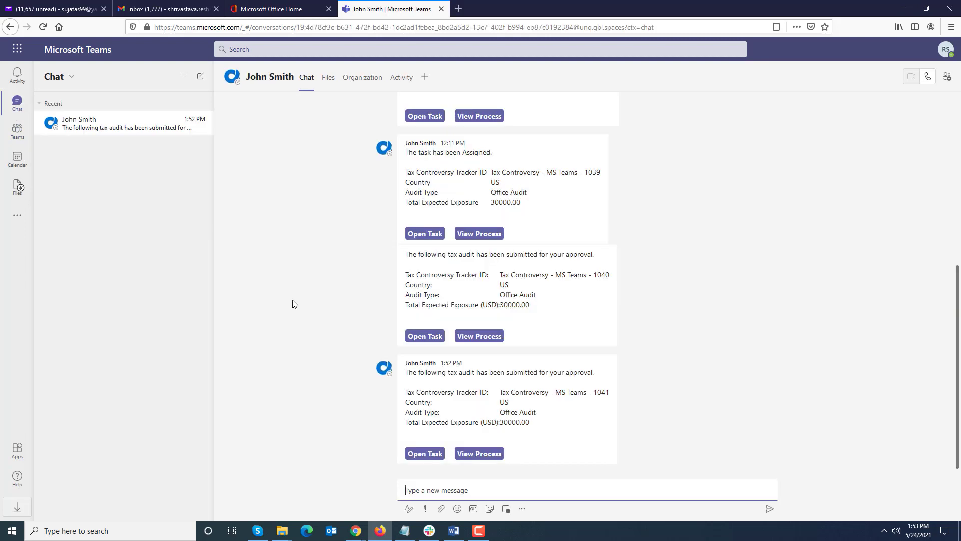